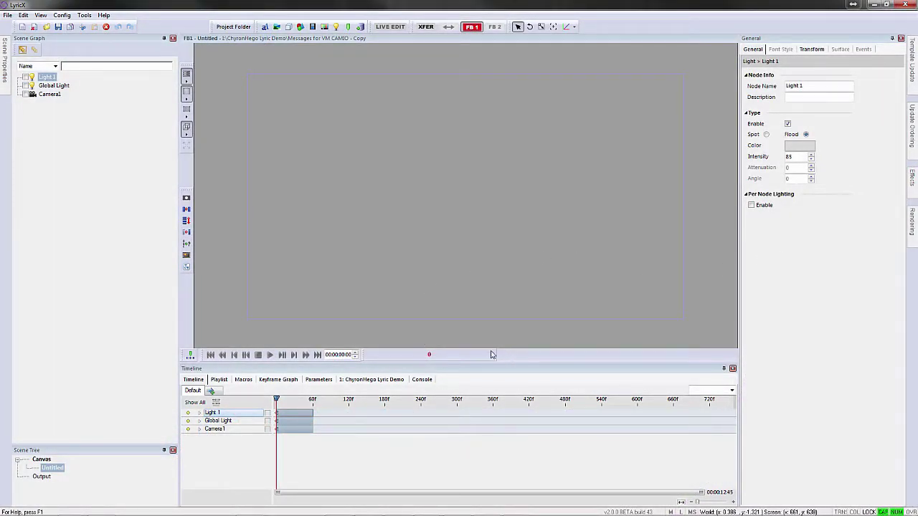
- Dock the ChyronHego Lyric Demo browser below the General properties, and return it to the Timeline pane group
{"action": "left_click", "coordinate": [375, 380]}
{"action": "left_click_drag", "start_coordinate": [376, 385], "coordinate": [822, 290]}
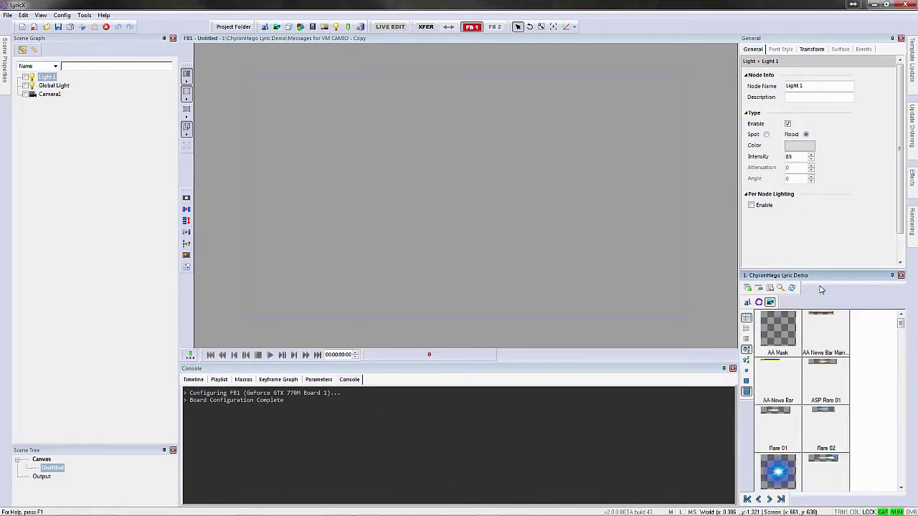
{"action": "left_click", "coordinate": [62, 15]}
{"action": "mouse_move", "coordinate": [41, 15]}
{"action": "mouse_move", "coordinate": [64, 26]}
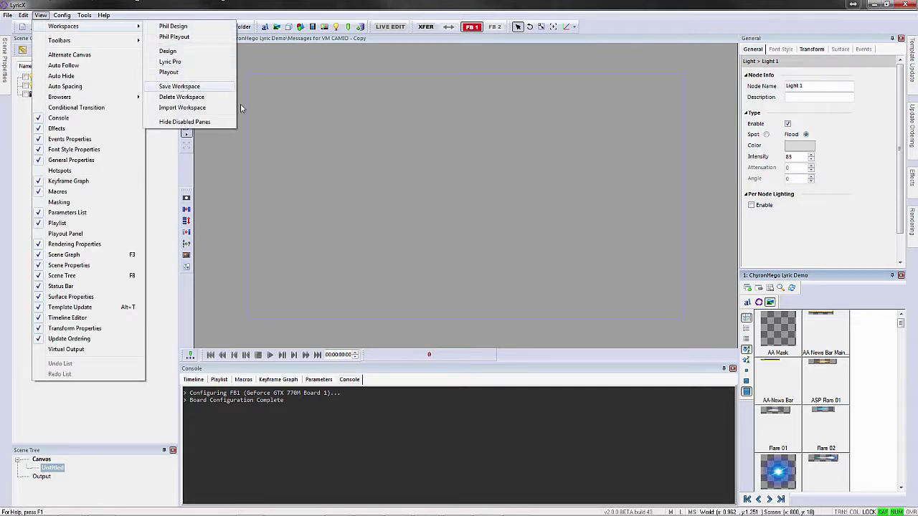
{"action": "left_click", "coordinate": [841, 291]}
{"action": "left_click_drag", "start_coordinate": [832, 280], "coordinate": [459, 439]}
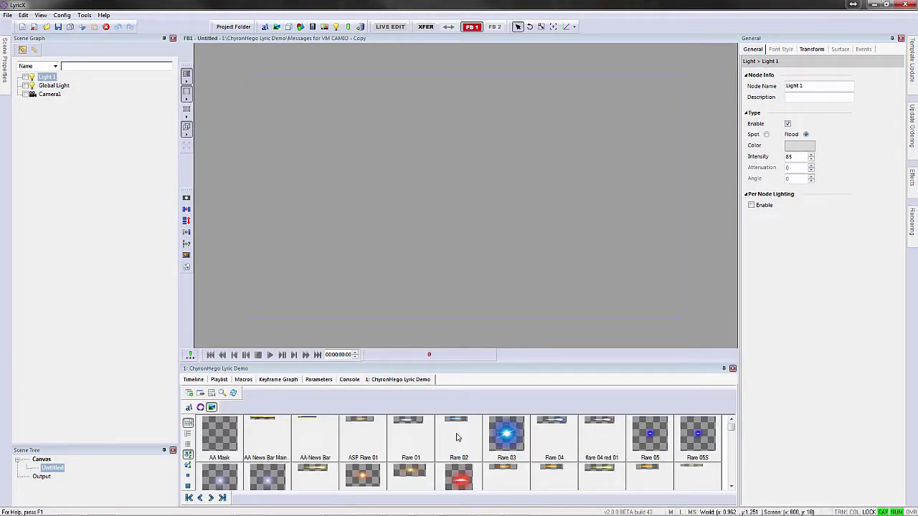
- Review the default node length, interpolation and workspace length in the Timeline preferences
{"action": "left_click", "coordinate": [63, 16]}
{"action": "left_click", "coordinate": [81, 72]}
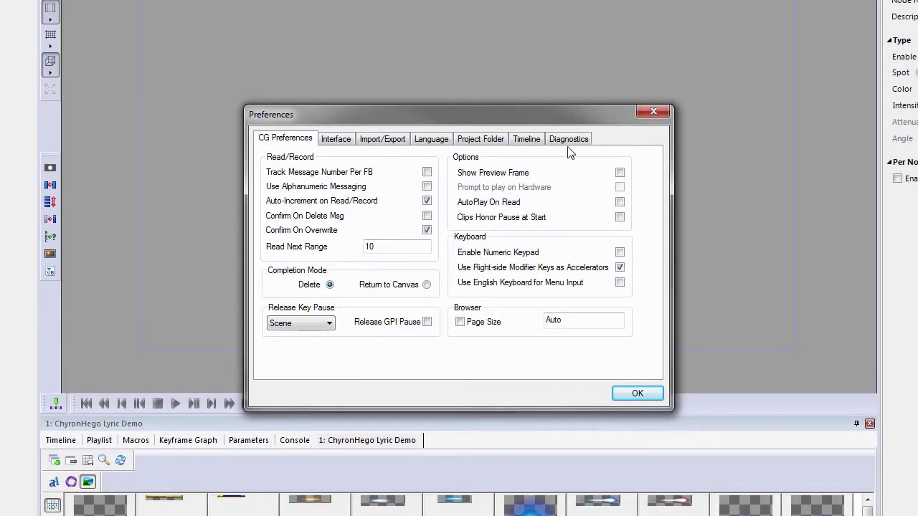
{"action": "left_click", "coordinate": [525, 139]}
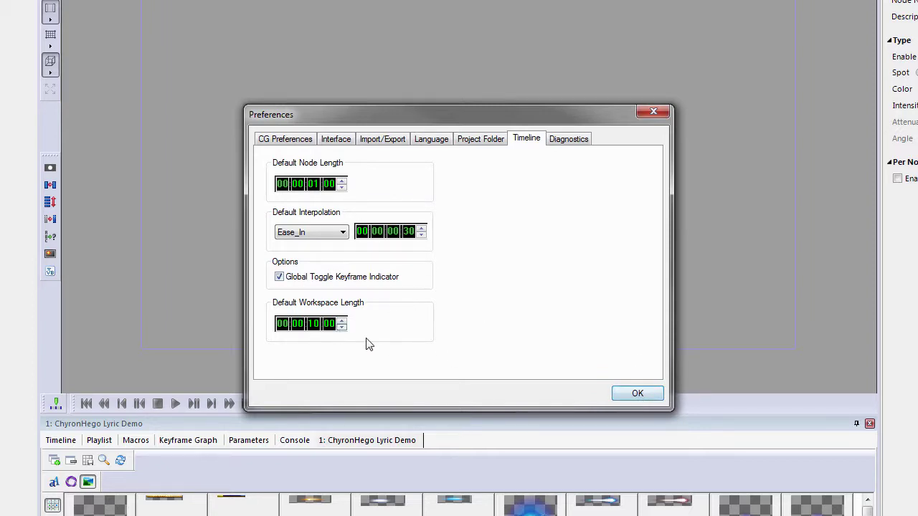
{"action": "left_click", "coordinate": [640, 394]}
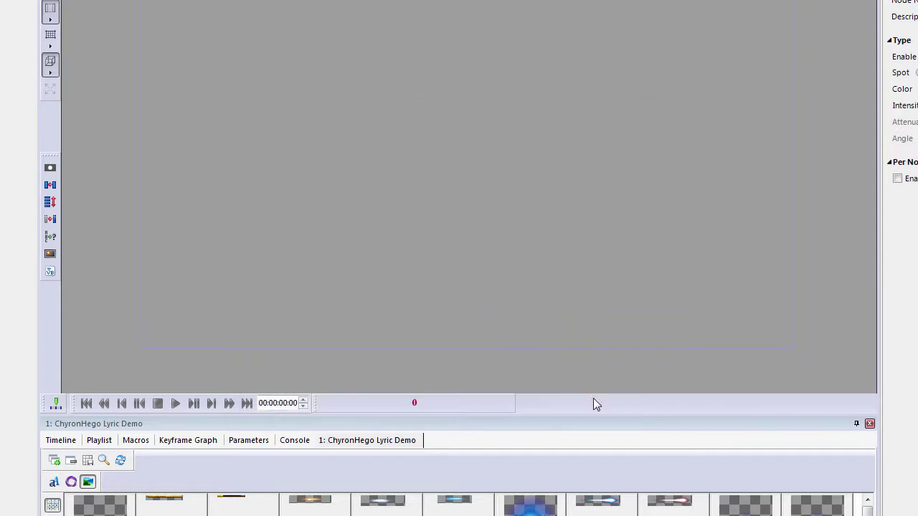
- Show the timeline and switch the mode toggle beside the playback controls on and off again
{"action": "left_click", "coordinate": [68, 442]}
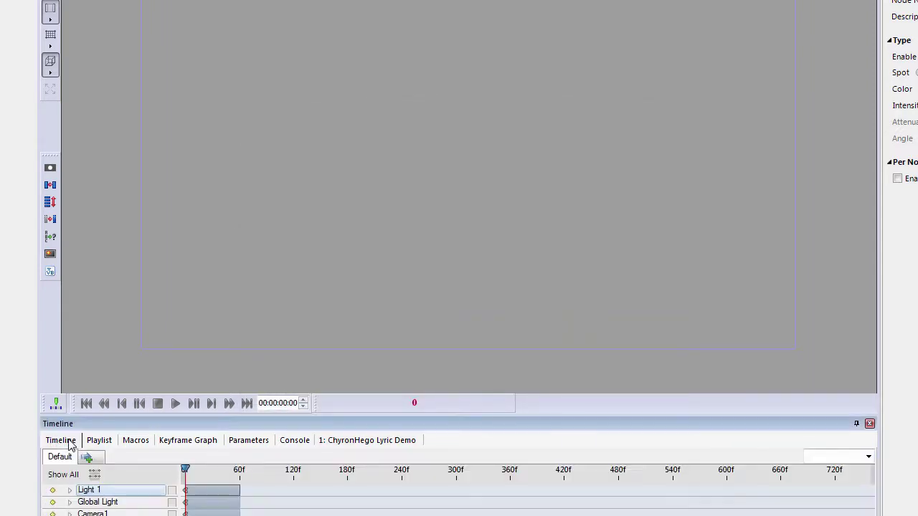
{"action": "left_click", "coordinate": [56, 404]}
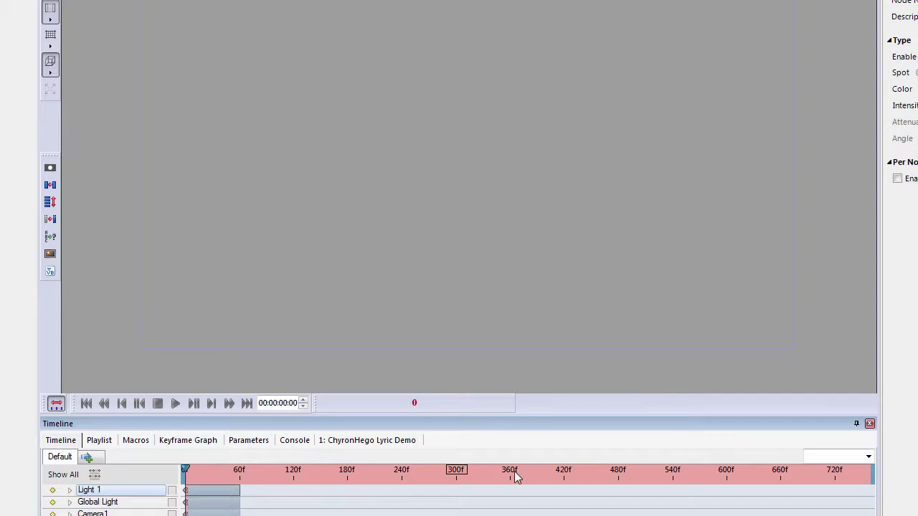
{"action": "left_click", "coordinate": [56, 405]}
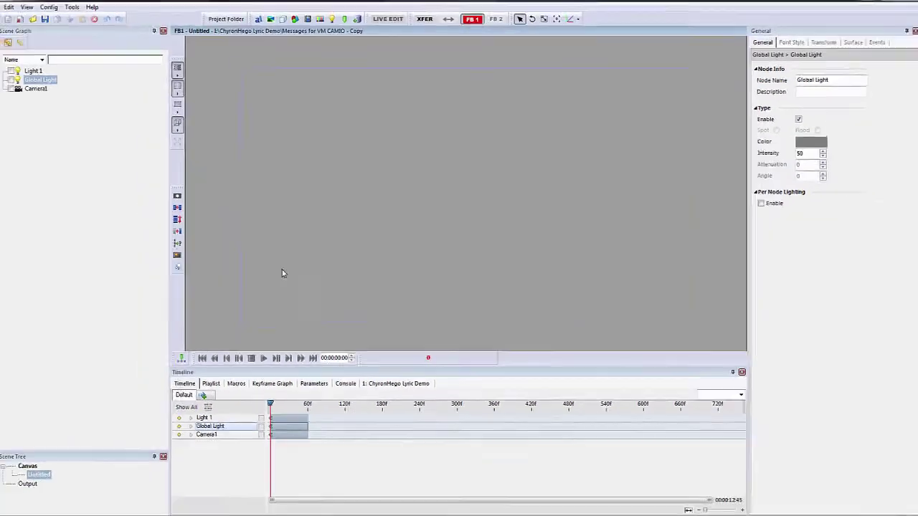
- Load message 1 and expand its Master Group in the scene graph
{"action": "key", "text": "KP_Multiply"}
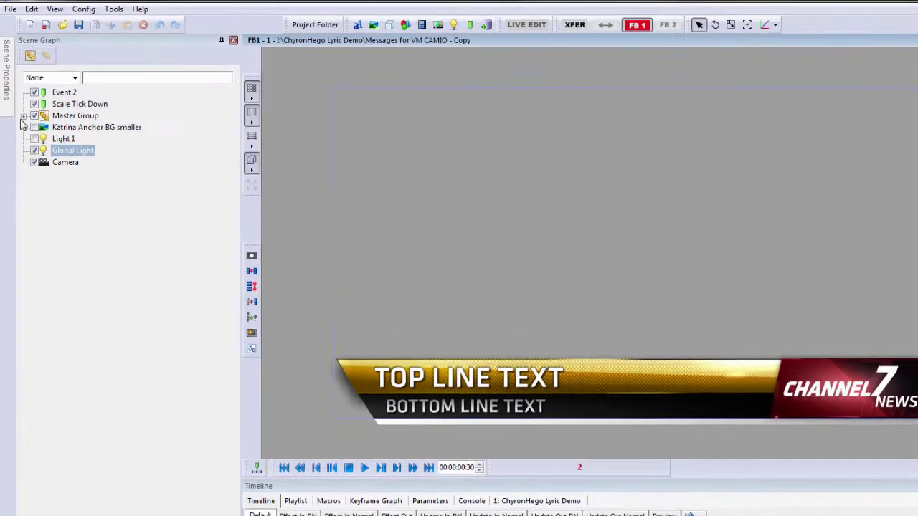
{"action": "left_click", "coordinate": [17, 94]}
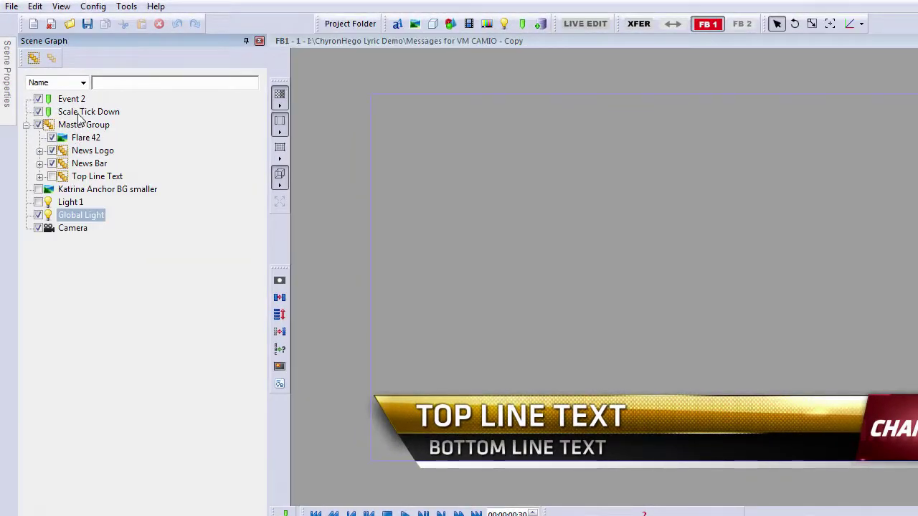
- Filter the scene graph by type to list only Image nodes
{"action": "left_click", "coordinate": [83, 83]}
{"action": "left_click", "coordinate": [49, 105]}
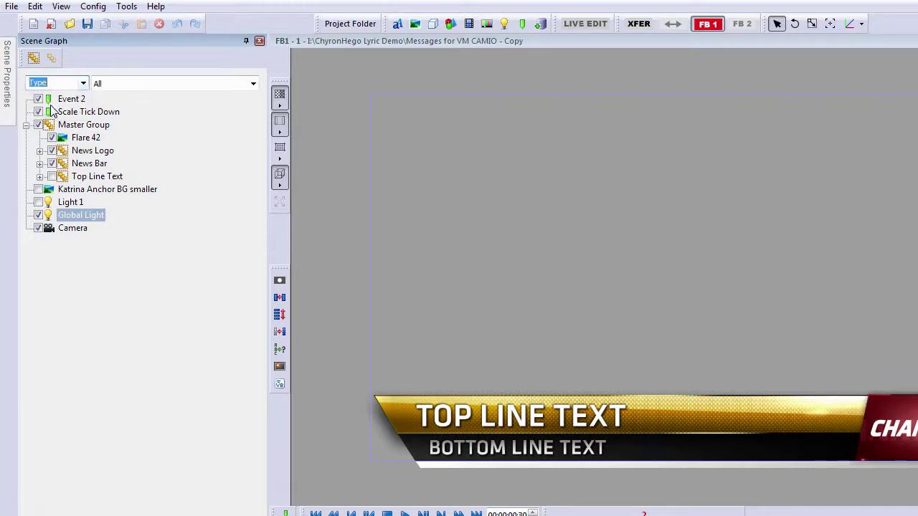
{"action": "left_click", "coordinate": [254, 84]}
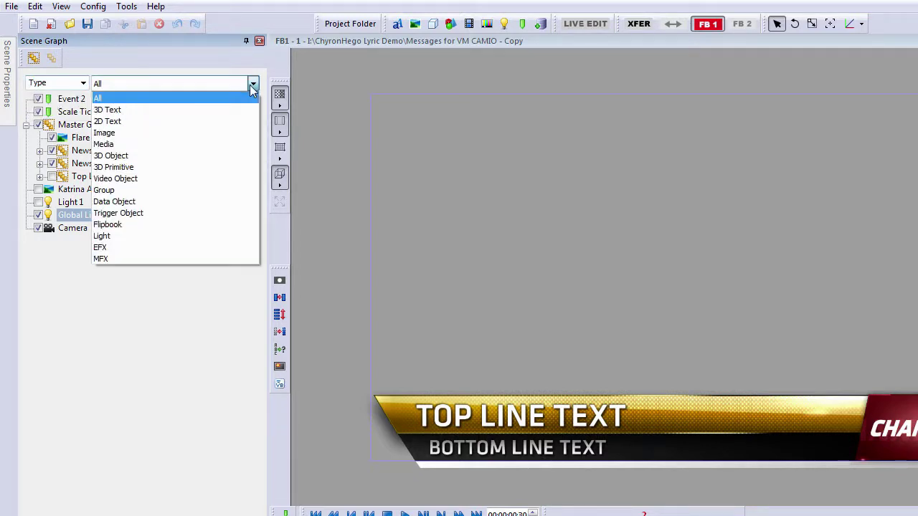
{"action": "left_click", "coordinate": [191, 132]}
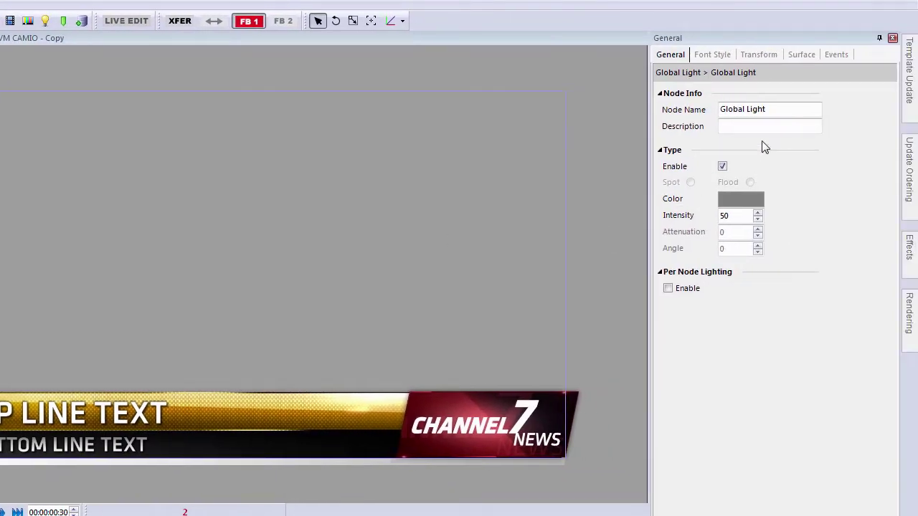
- Bring up Update Ordering and show the fields that are not enabled for Template, II or External Update
{"action": "left_click", "coordinate": [908, 70]}
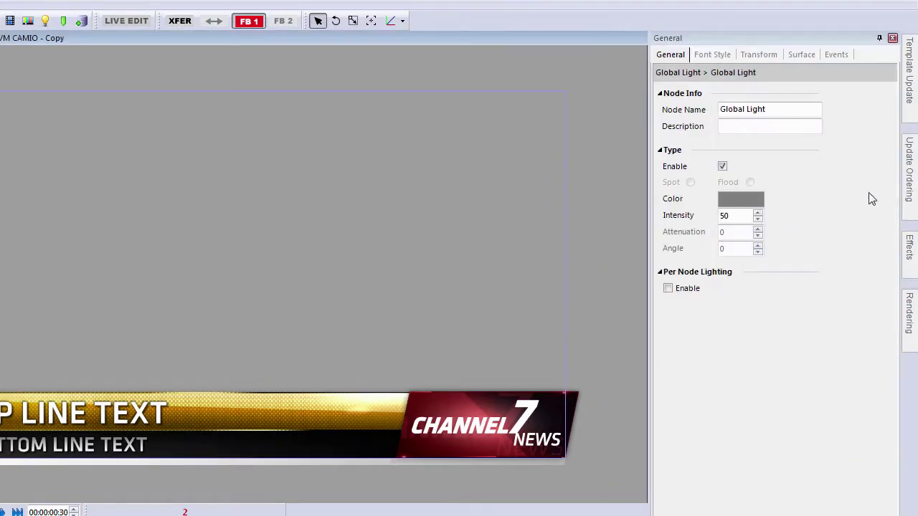
{"action": "left_click", "coordinate": [909, 170]}
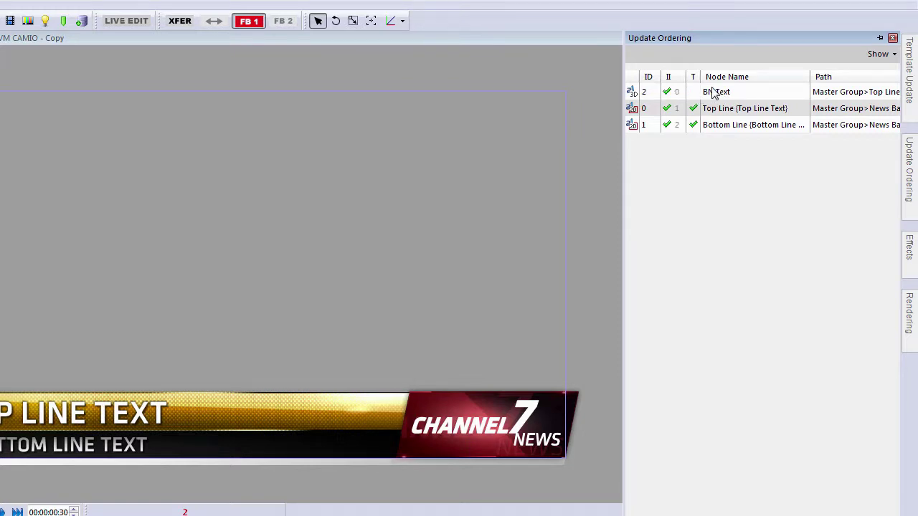
{"action": "left_click", "coordinate": [882, 55]}
{"action": "left_click", "coordinate": [870, 71]}
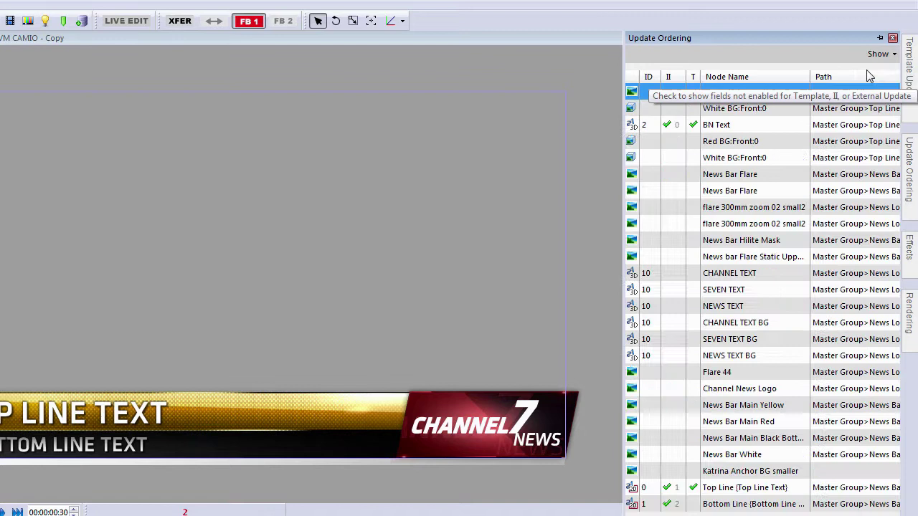
- Enable SEVEN TEXT for template updates, view the Template Update fields, and disable it again
{"action": "left_click", "coordinate": [694, 290]}
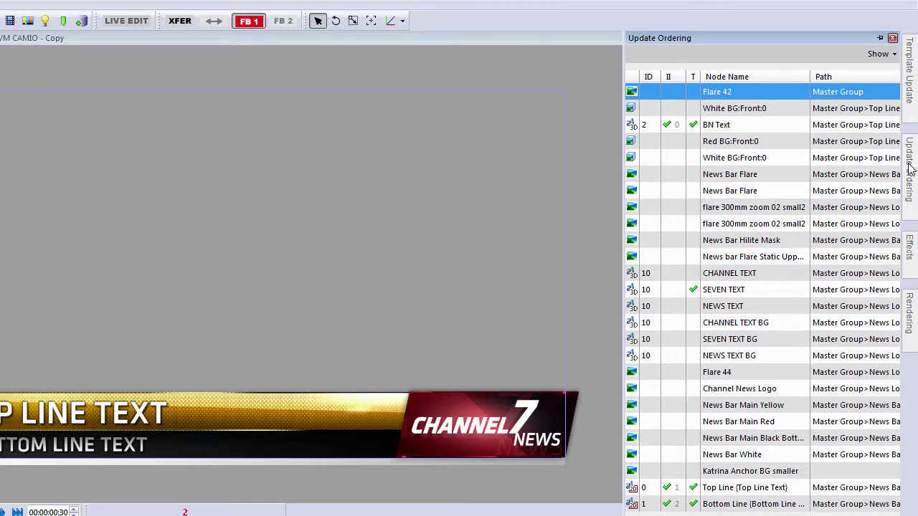
{"action": "left_click", "coordinate": [909, 87]}
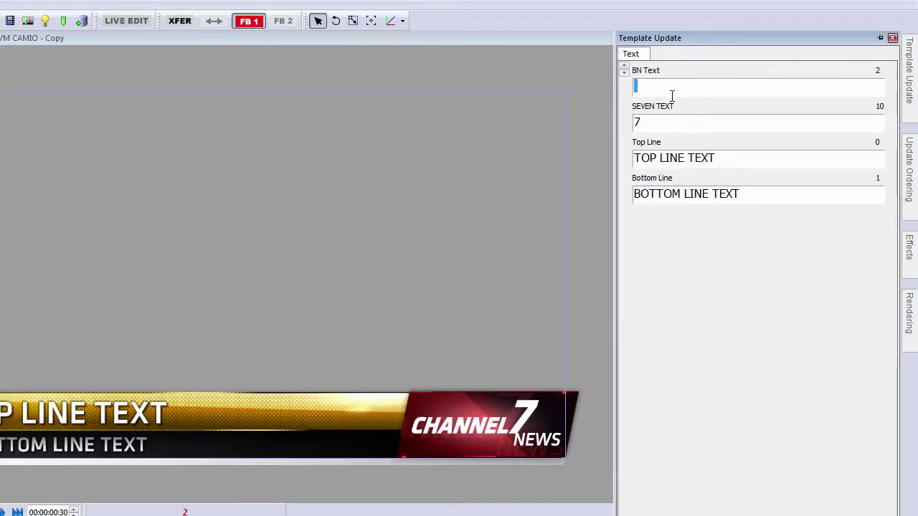
{"action": "left_click", "coordinate": [909, 176]}
{"action": "left_click", "coordinate": [693, 290]}
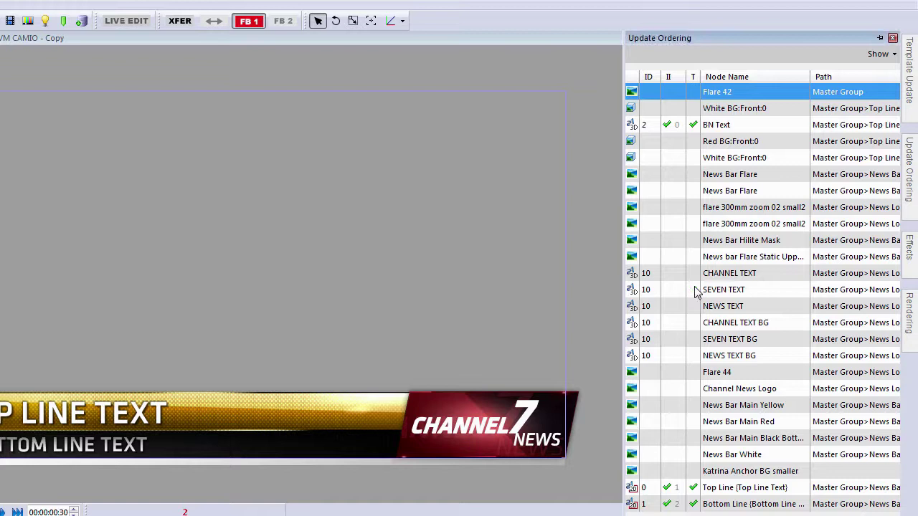
{"action": "left_click", "coordinate": [909, 86]}
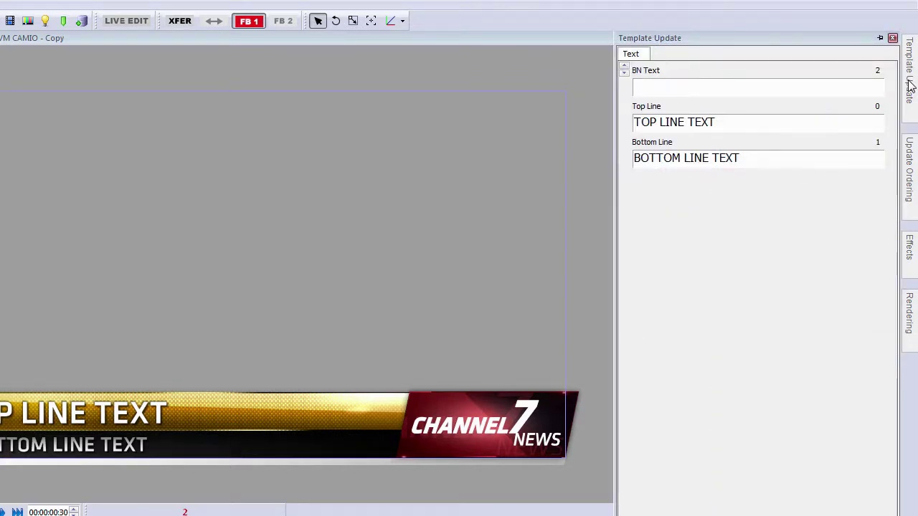
- Import the Athletics.mov video from the OTS Movies folder into the empty scene
{"action": "left_click", "coordinate": [528, 128]}
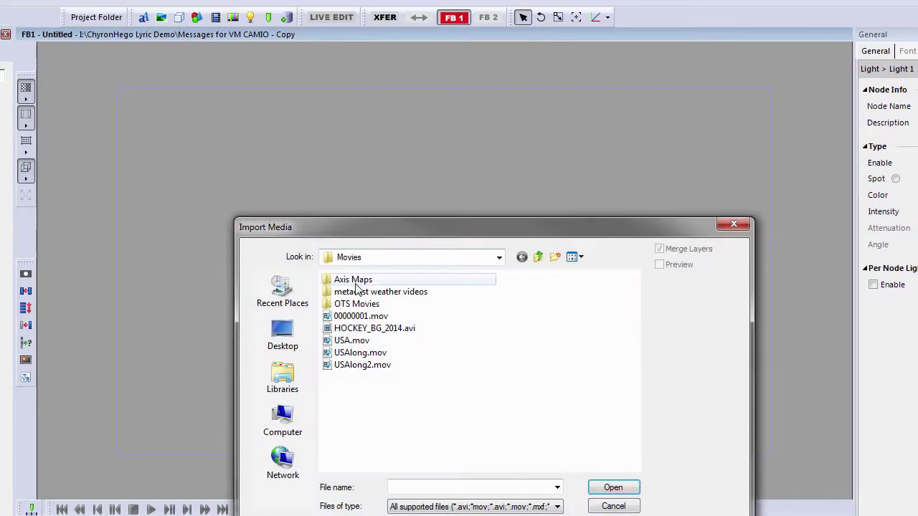
{"action": "double_click", "coordinate": [351, 304]}
{"action": "left_click", "coordinate": [347, 282]}
{"action": "double_click", "coordinate": [347, 283]}
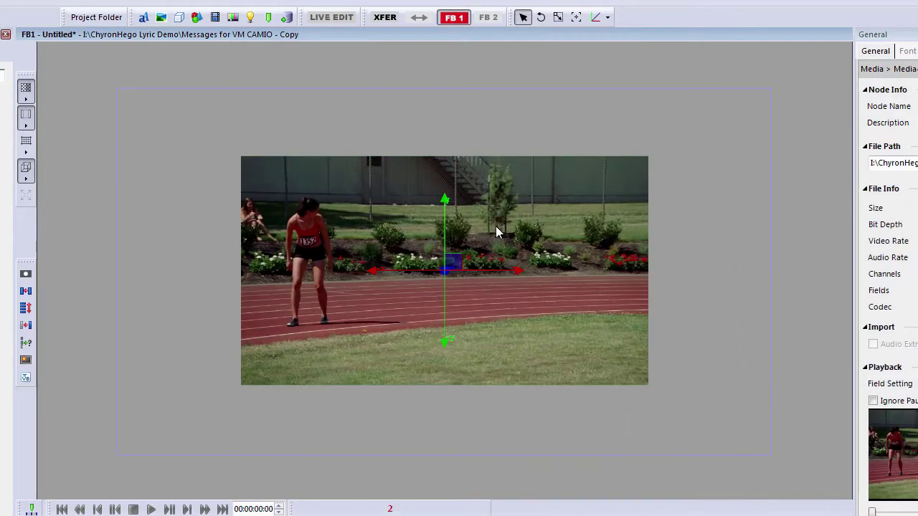
- Add 3D text reading ASDADADAD, place it to the right of the video, and select the video and the text in turn
{"action": "left_click", "coordinate": [143, 17]}
{"action": "left_click", "coordinate": [161, 36]}
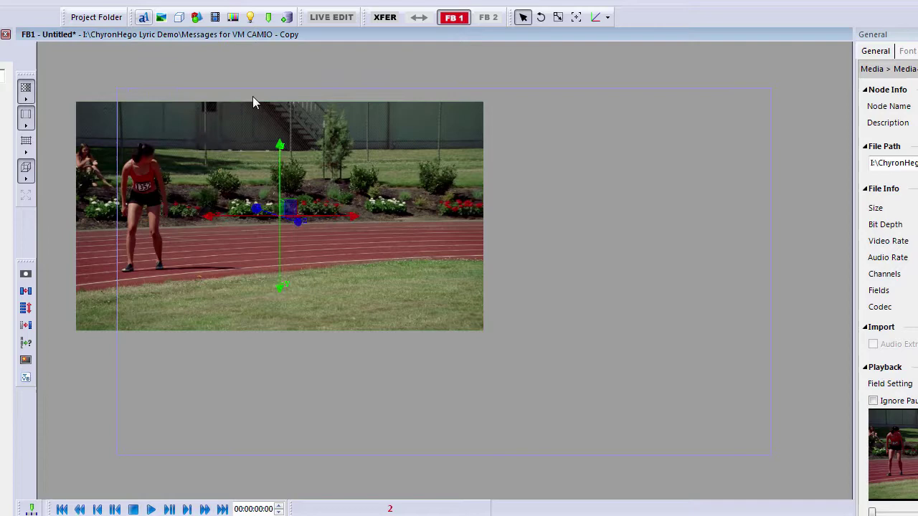
{"action": "type", "text": "ASDADADAD"}
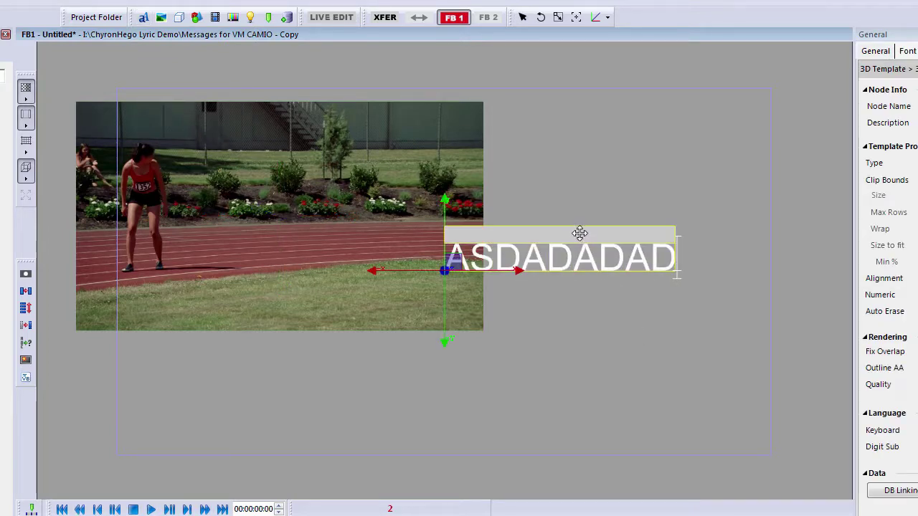
{"action": "left_click_drag", "start_coordinate": [580, 236], "coordinate": [660, 293]}
{"action": "left_click", "coordinate": [352, 163]}
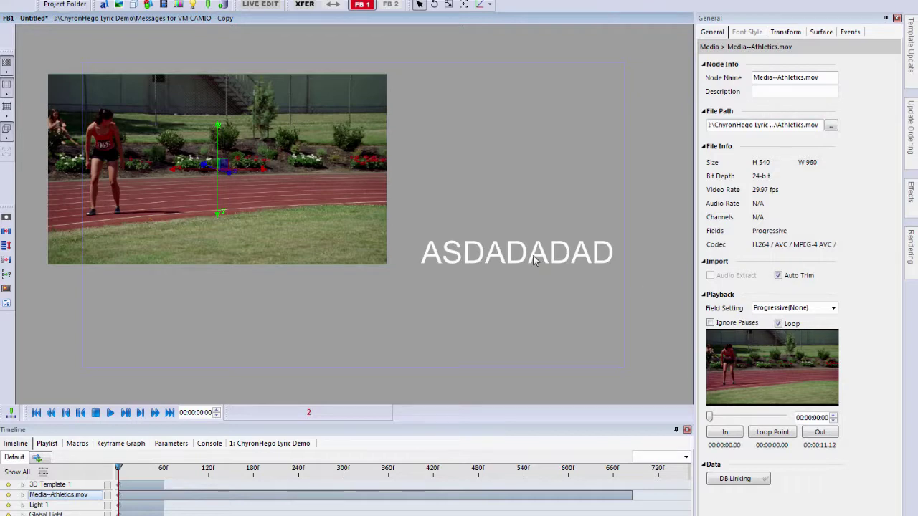
{"action": "left_click", "coordinate": [534, 261]}
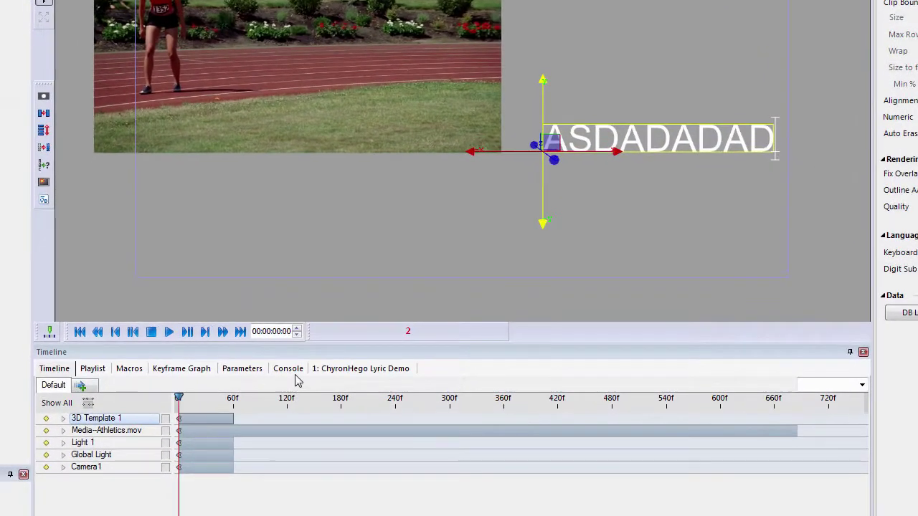
- Show the Console to check its messages and dismiss the missing-image warning for message 1
{"action": "left_click", "coordinate": [210, 444]}
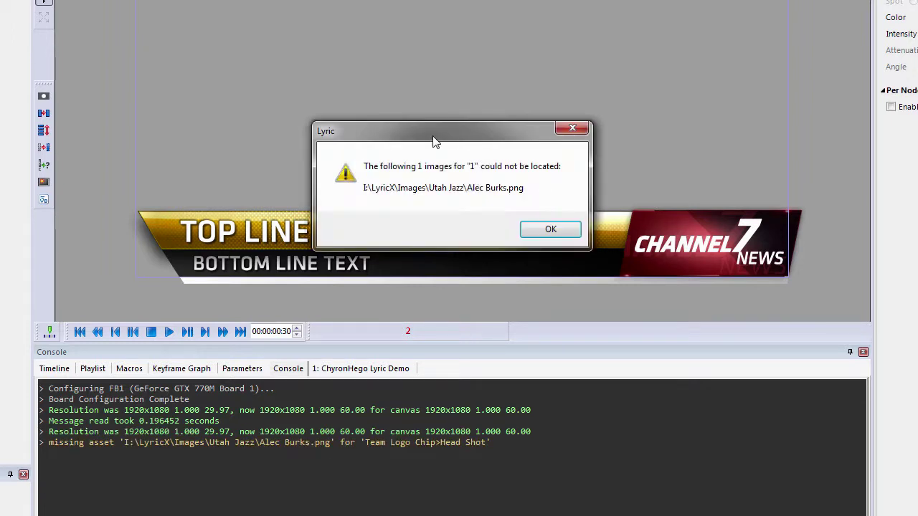
{"action": "left_click", "coordinate": [548, 229]}
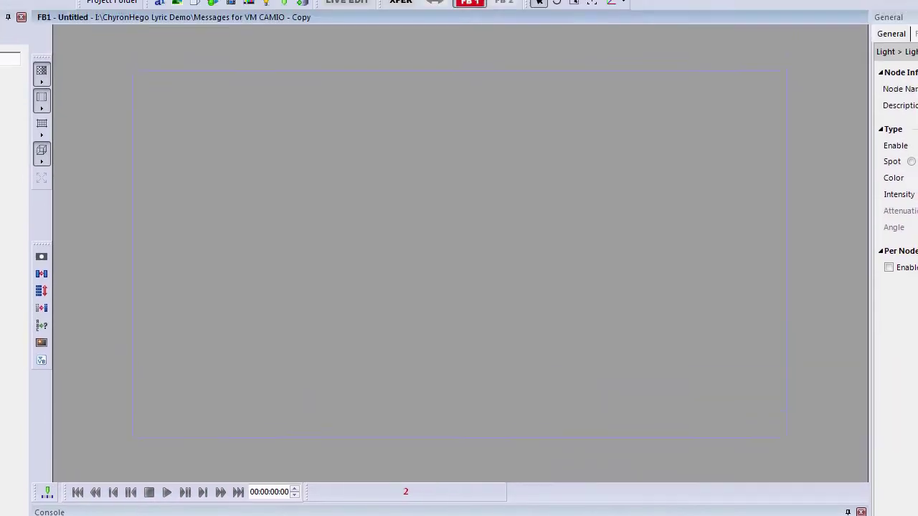
- Add a 2D text window containing the text DADASDSADASD
{"action": "left_click", "coordinate": [158, 41]}
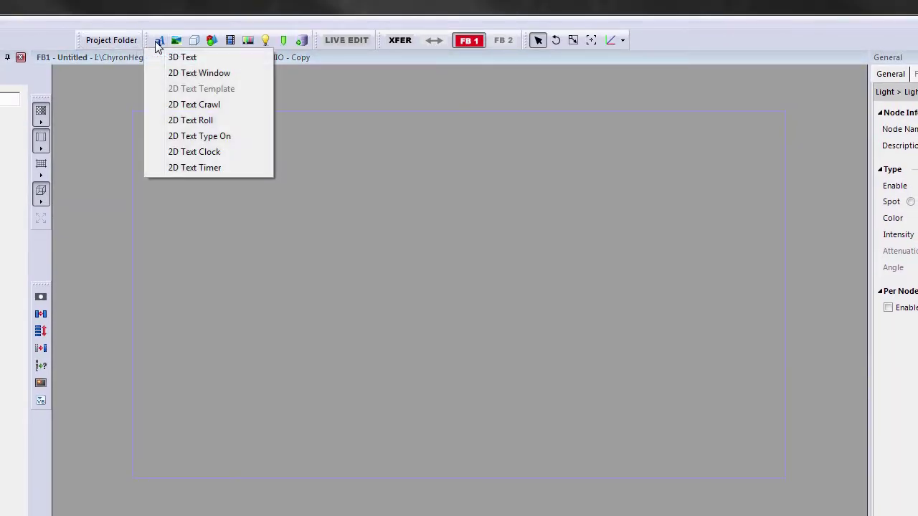
{"action": "left_click", "coordinate": [191, 74]}
{"action": "type", "text": "DAD"}
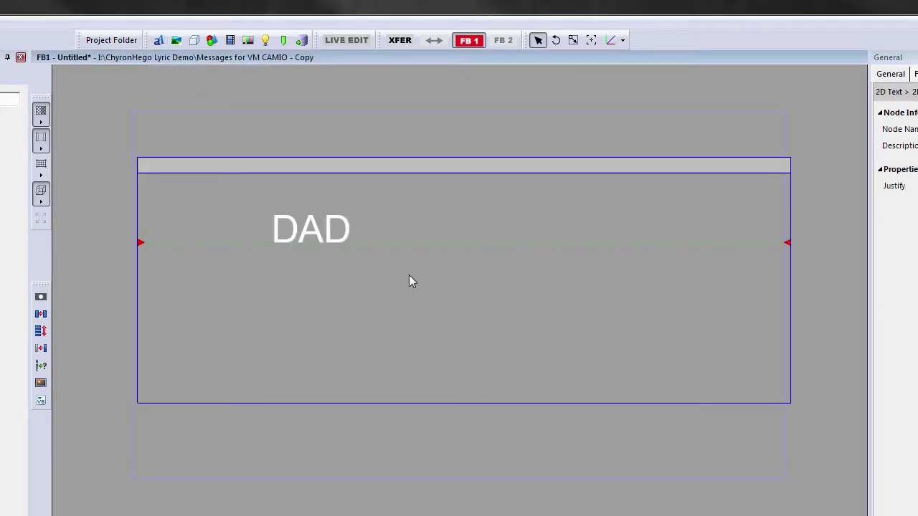
{"action": "type", "text": "ASDSADASD"}
- Select the text in the 2D text window and create a template from it
{"action": "left_click", "coordinate": [230, 239]}
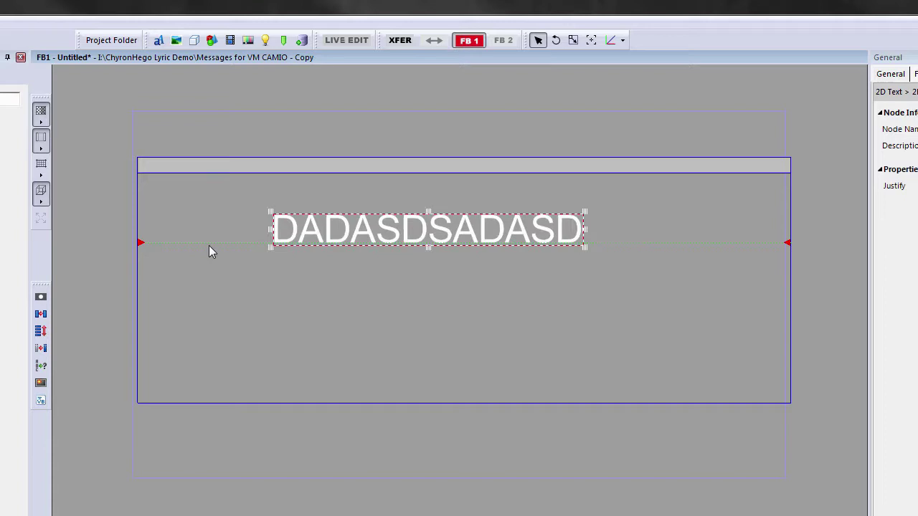
{"action": "right_click", "coordinate": [335, 234]}
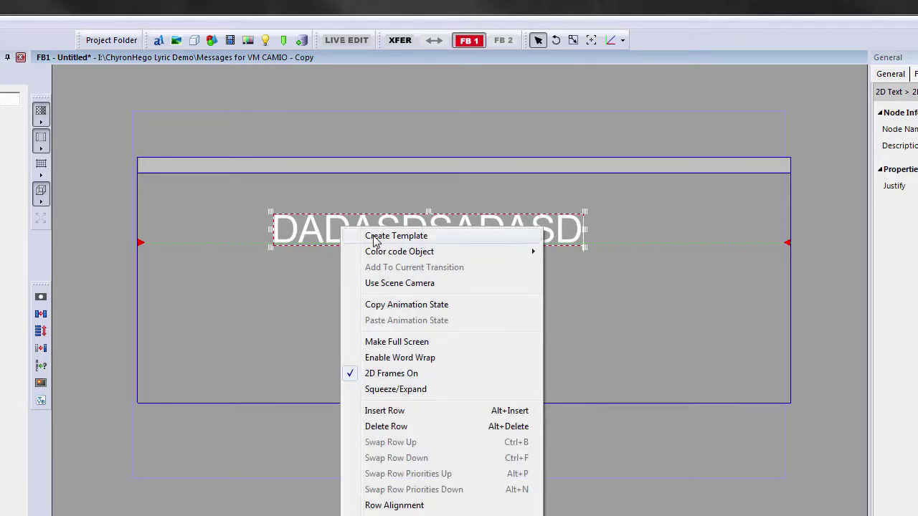
{"action": "left_click", "coordinate": [373, 236]}
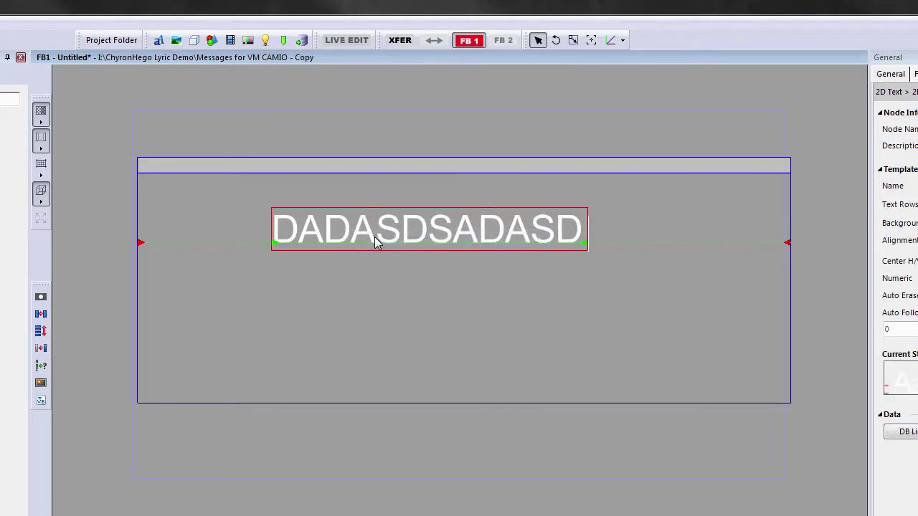
- View the available text object types without adding one
{"action": "left_click", "coordinate": [154, 40]}
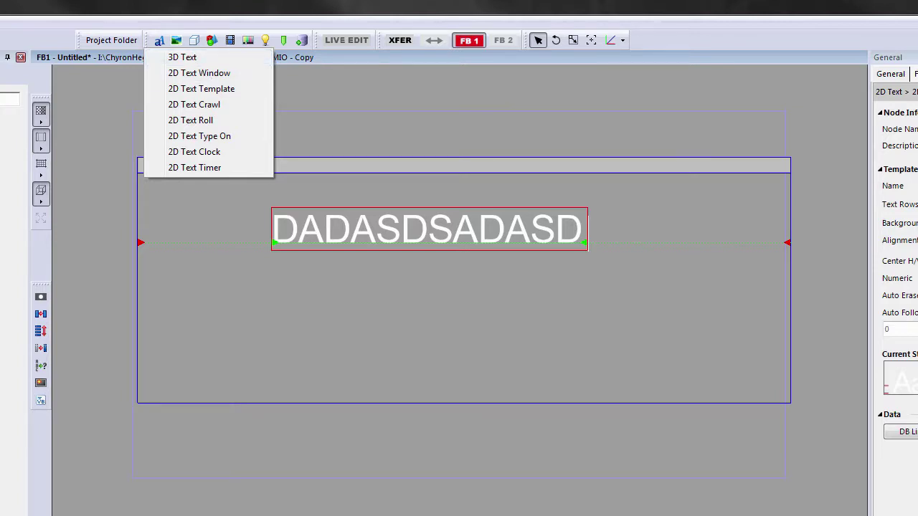
{"action": "key", "text": "Escape"}
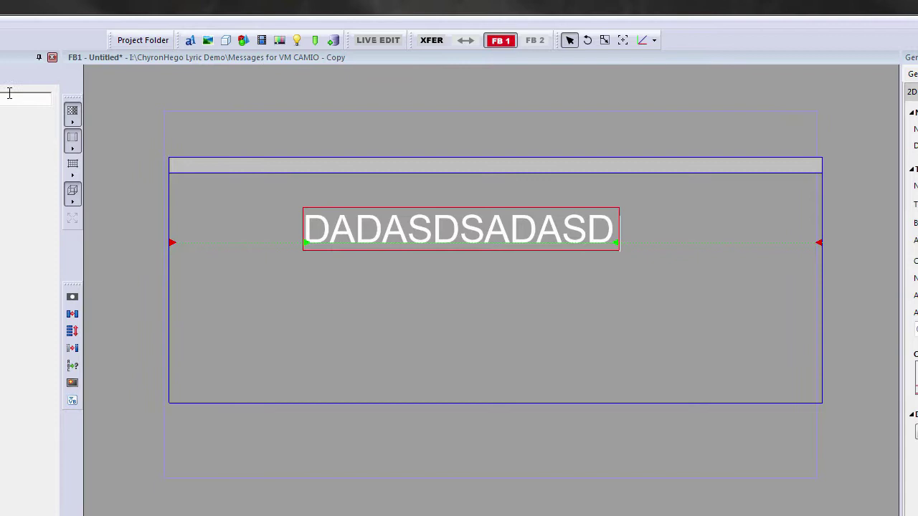
- Show the Scene Properties, examine the Priority and Background settings, and deselect the 2D text window
{"action": "left_click", "coordinate": [9, 90]}
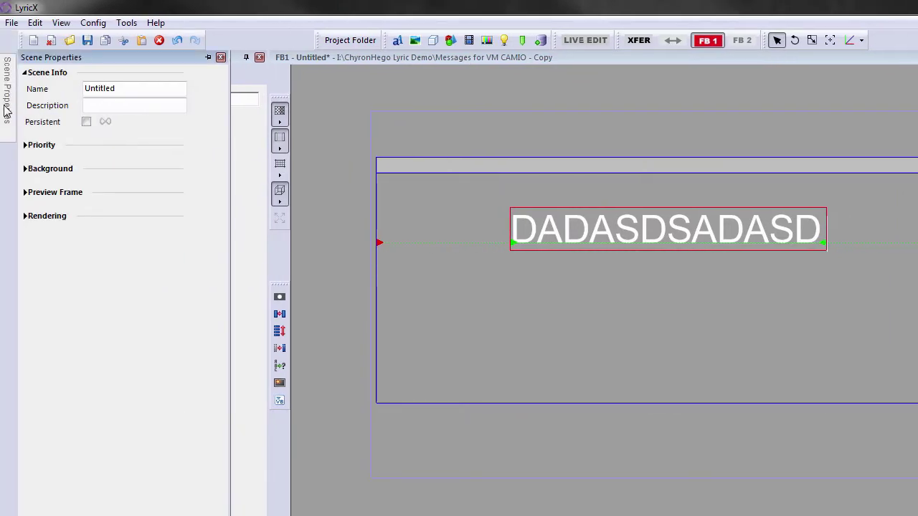
{"action": "left_click", "coordinate": [26, 145]}
{"action": "left_click", "coordinate": [25, 185]}
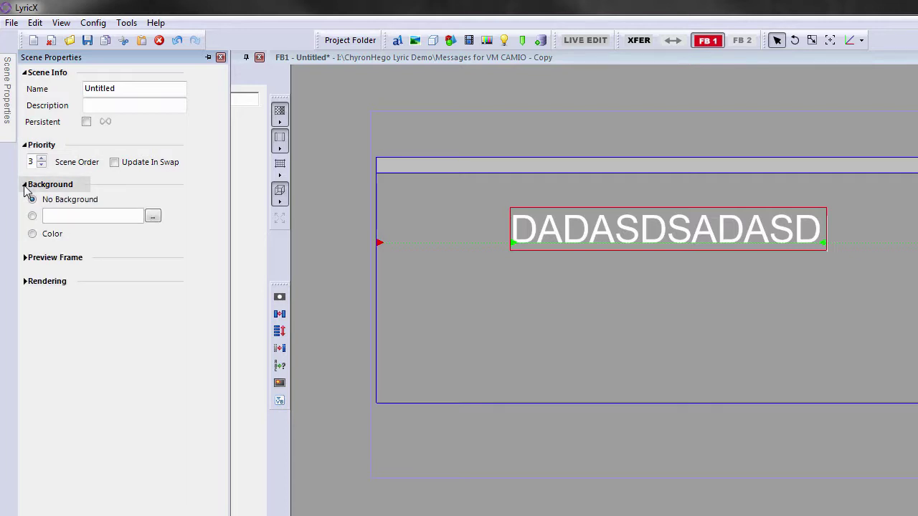
{"action": "left_click", "coordinate": [404, 425]}
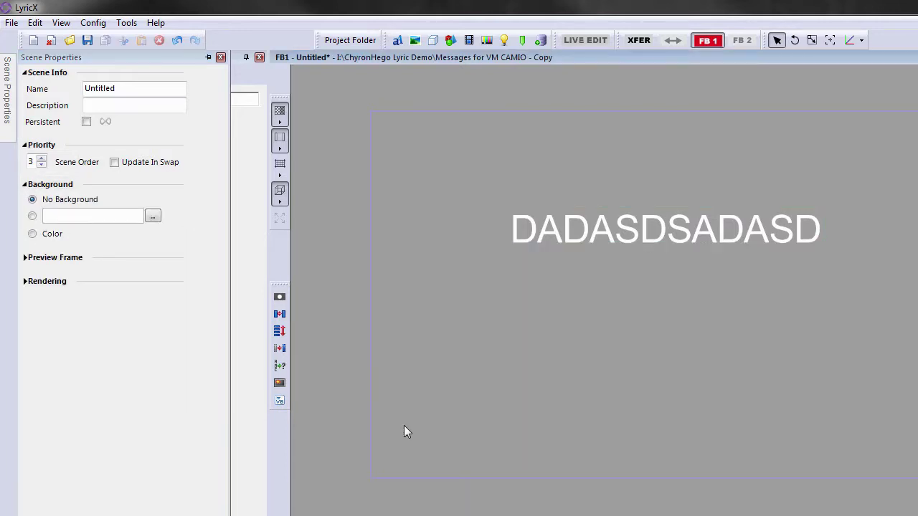
{"action": "left_click", "coordinate": [75, 116]}
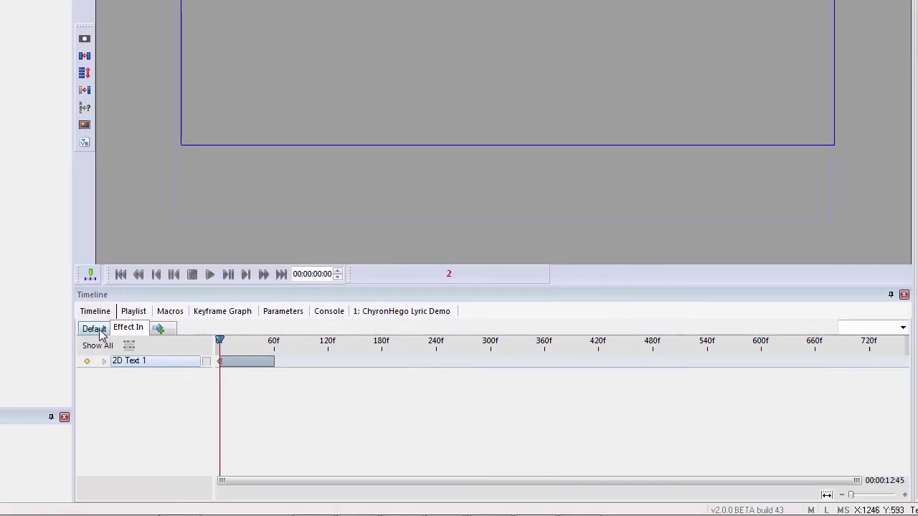
- Show the Default timeline's tracks and review the options available for the 2D Text 1 track
{"action": "left_click", "coordinate": [133, 380]}
{"action": "right_click", "coordinate": [243, 364]}
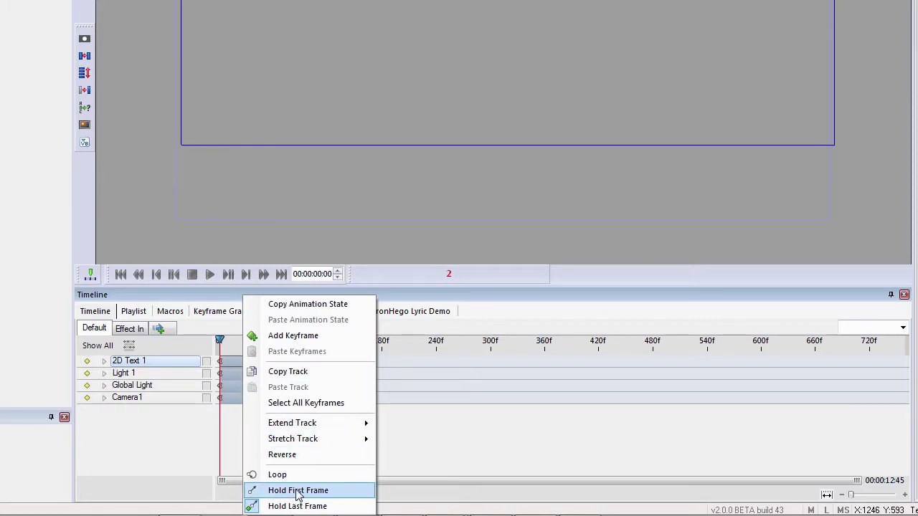
{"action": "left_click", "coordinate": [378, 231]}
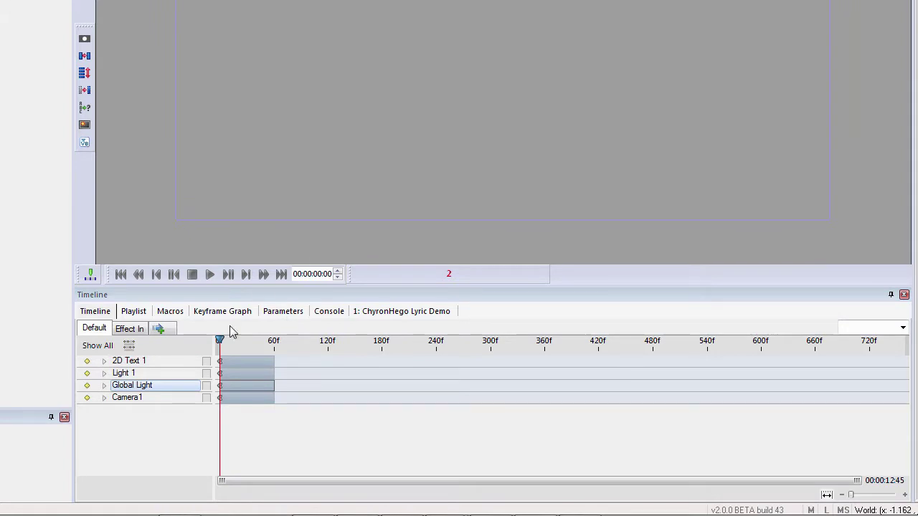
- Animate the 2D text window with a keyframe at frame 30, moved down and right, and one at frame 45, moved up and right
{"action": "left_click", "coordinate": [855, 481]}
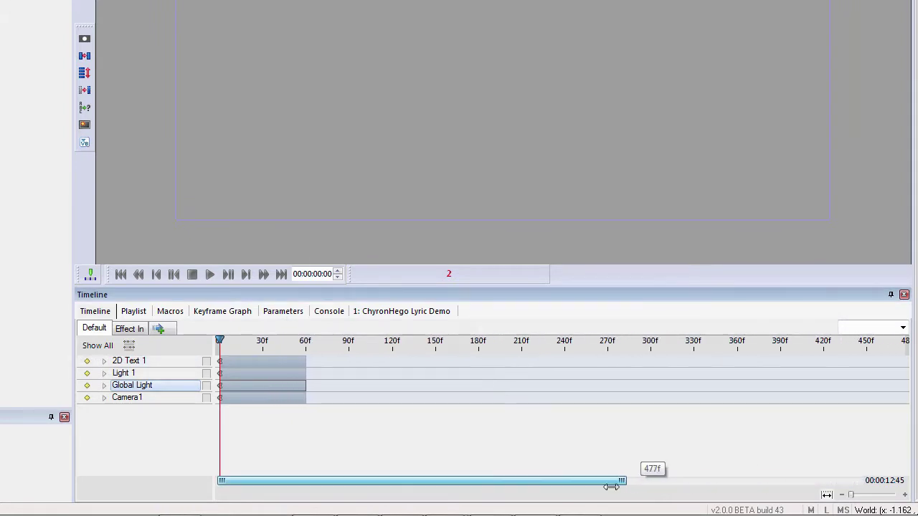
{"action": "left_click_drag", "start_coordinate": [610, 487], "coordinate": [390, 485]}
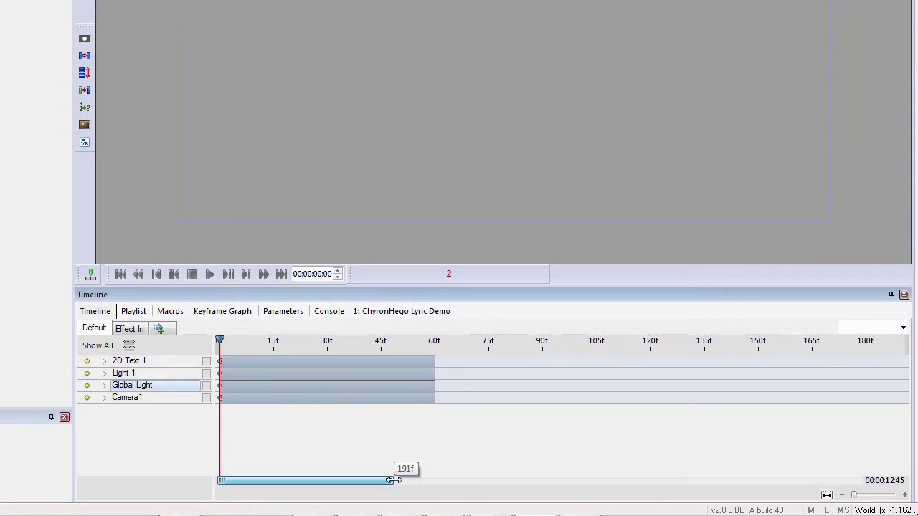
{"action": "left_click", "coordinate": [327, 343]}
{"action": "left_click", "coordinate": [536, 14]}
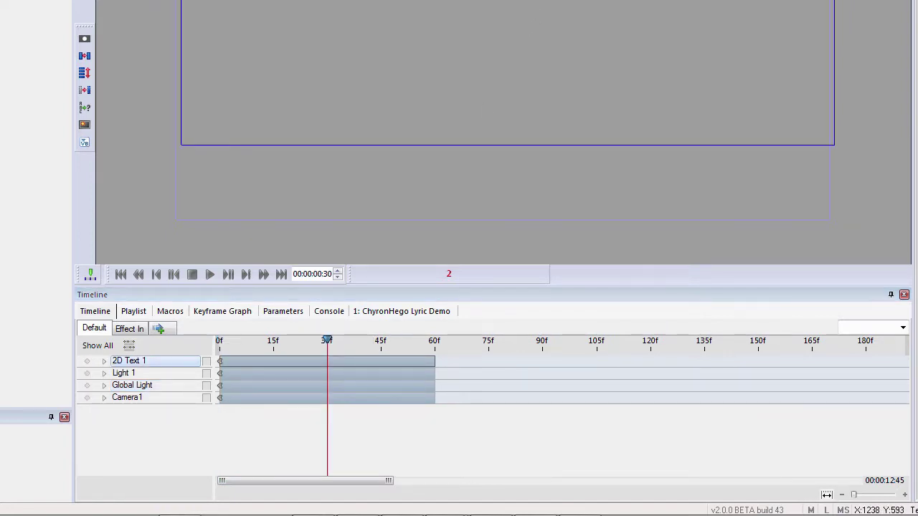
{"action": "left_click_drag", "start_coordinate": [537, 14], "coordinate": [519, 65]}
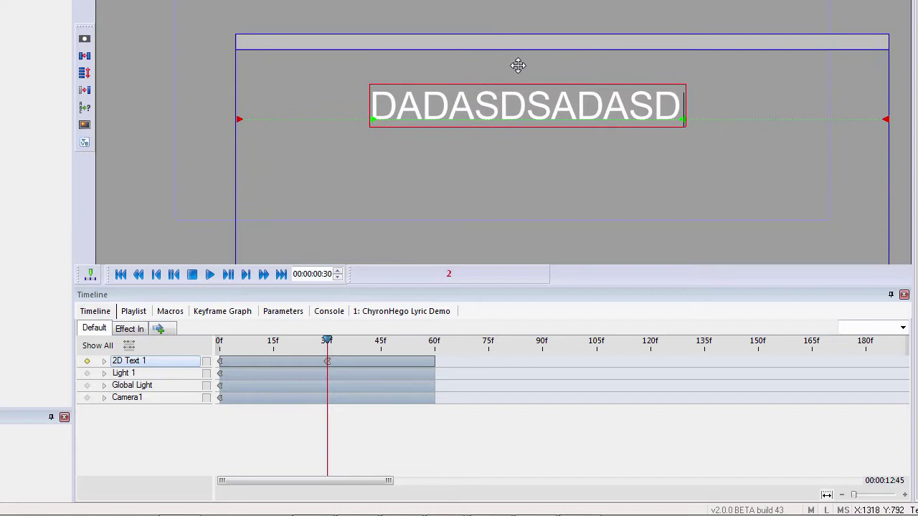
{"action": "left_click", "coordinate": [381, 342]}
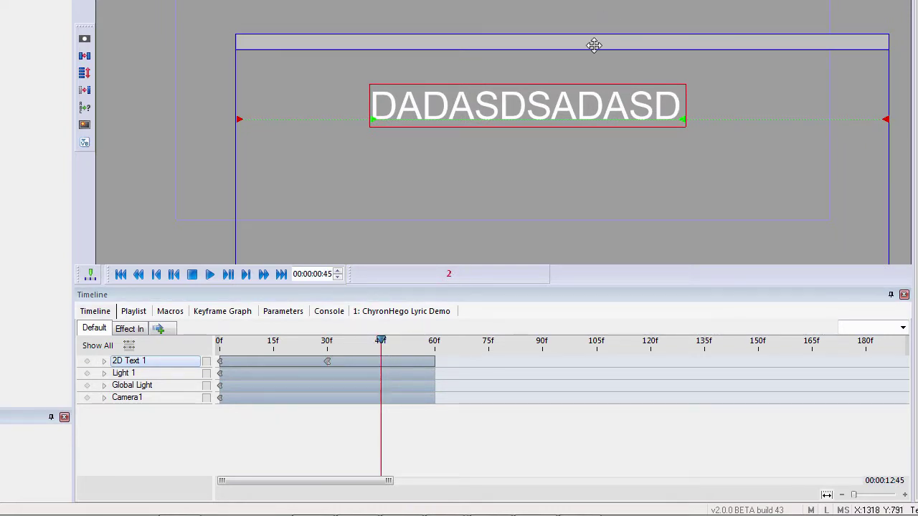
{"action": "left_click_drag", "start_coordinate": [593, 43], "coordinate": [733, 3]}
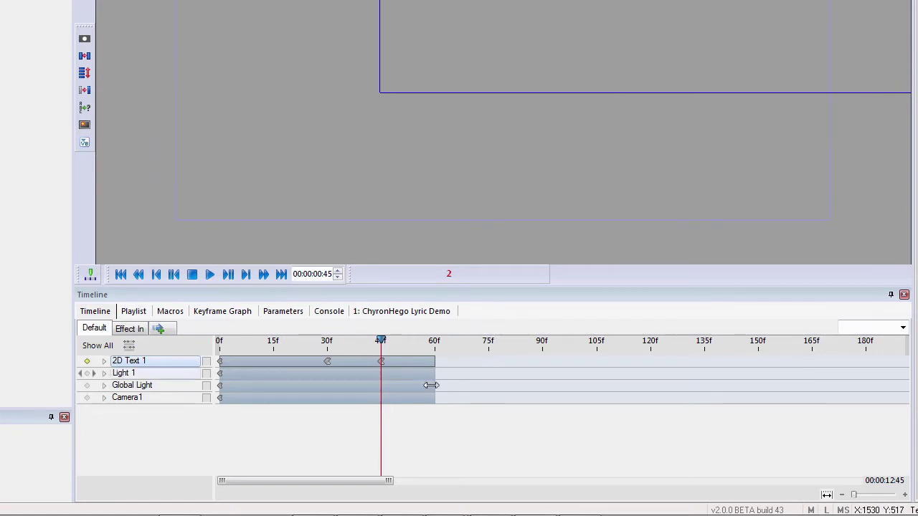
- Select the 2D Text 1 keyframes at frames 30 and 45 and shift them together about 7 frames earlier
{"action": "left_click_drag", "start_coordinate": [422, 448], "coordinate": [304, 358]}
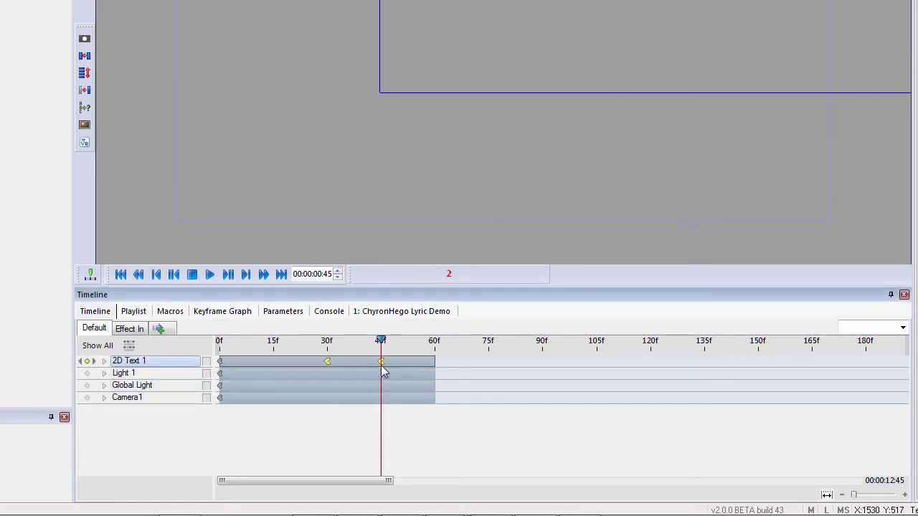
{"action": "left_click_drag", "start_coordinate": [380, 363], "coordinate": [359, 368]}
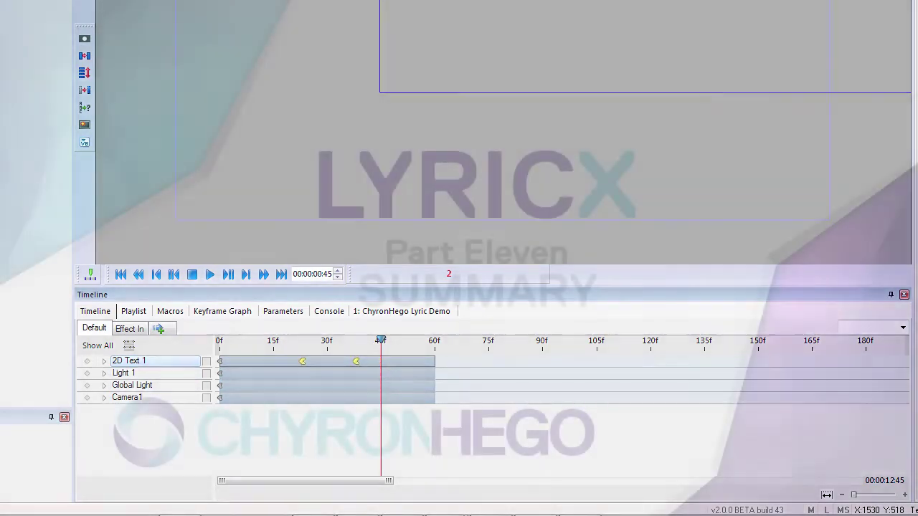